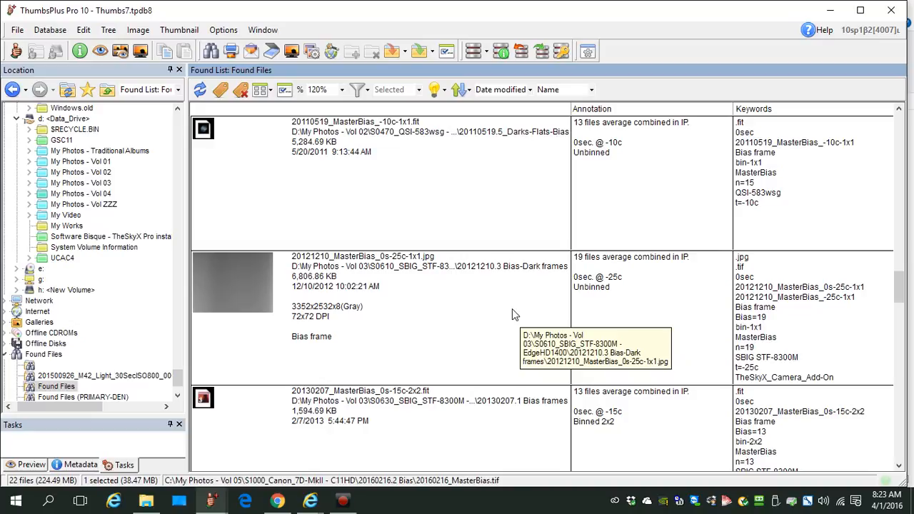
Step: View the 20121210_MasterBias_0s-25c-1x1.jpg master bias and the 20160331 Nikon-D300 00000005.fit frame full size, closing each one
double_click(511, 313)
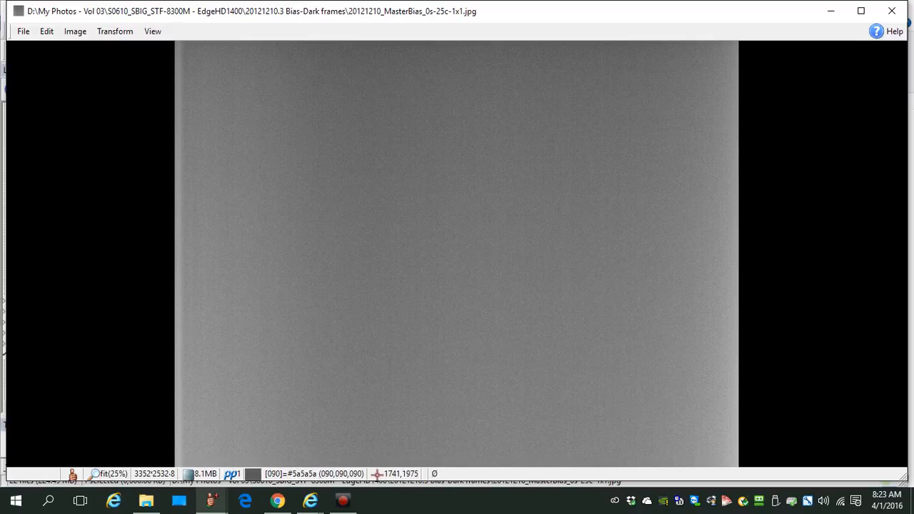
left_click(892, 13)
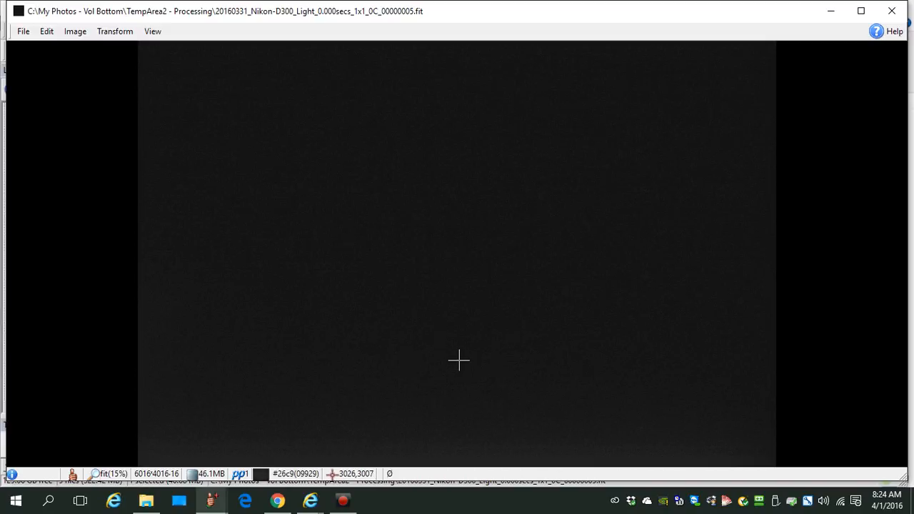
left_click(892, 13)
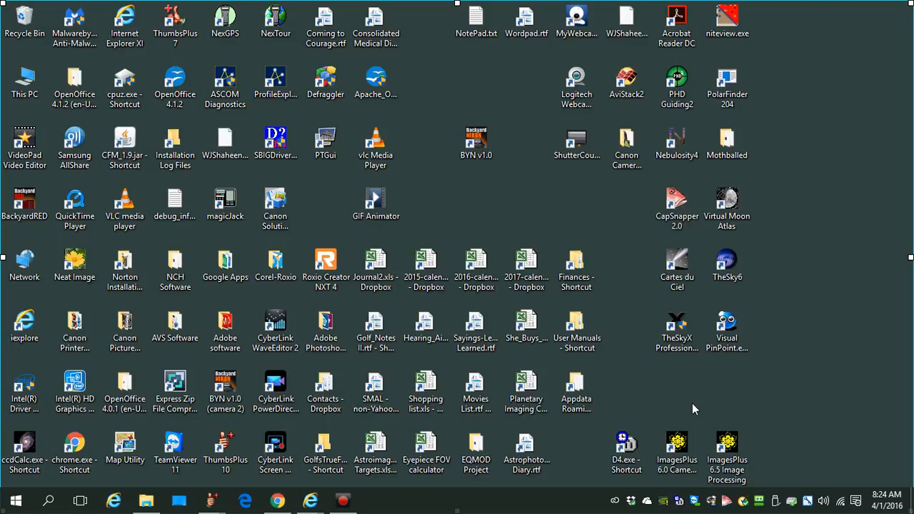
Step: Launch ImagesPlus 6.5 Image Processing and open the Automatic DSLR, OSC CCD, CCD Image Set Processing tool, fully in view
double_click(732, 464)
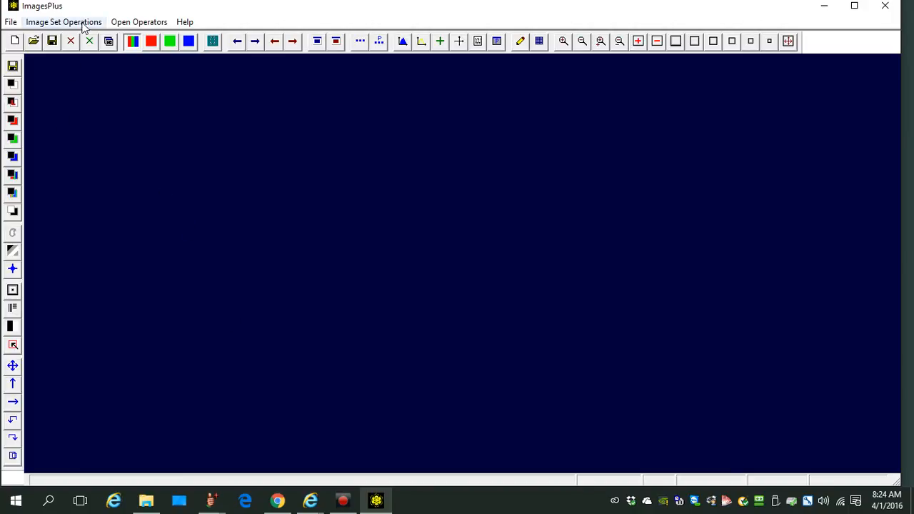
left_click(824, 8)
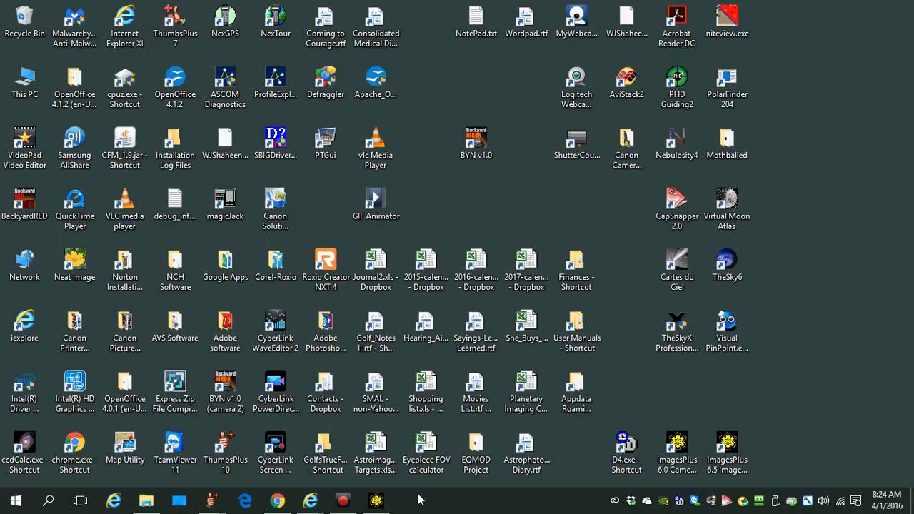
left_click(383, 504)
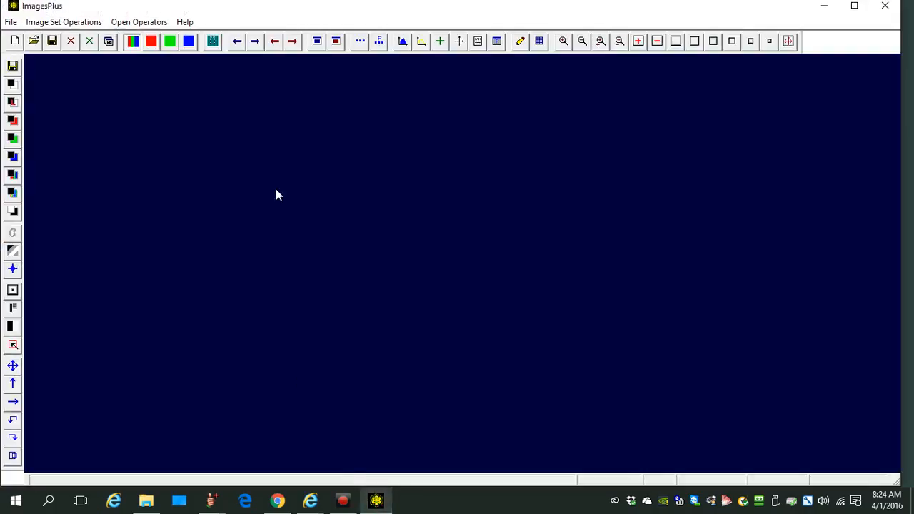
left_click(83, 25)
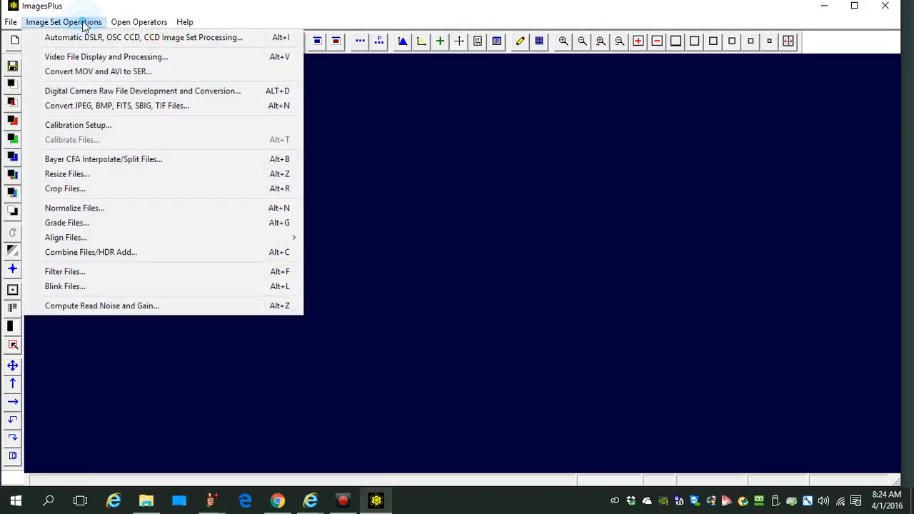
left_click(74, 36)
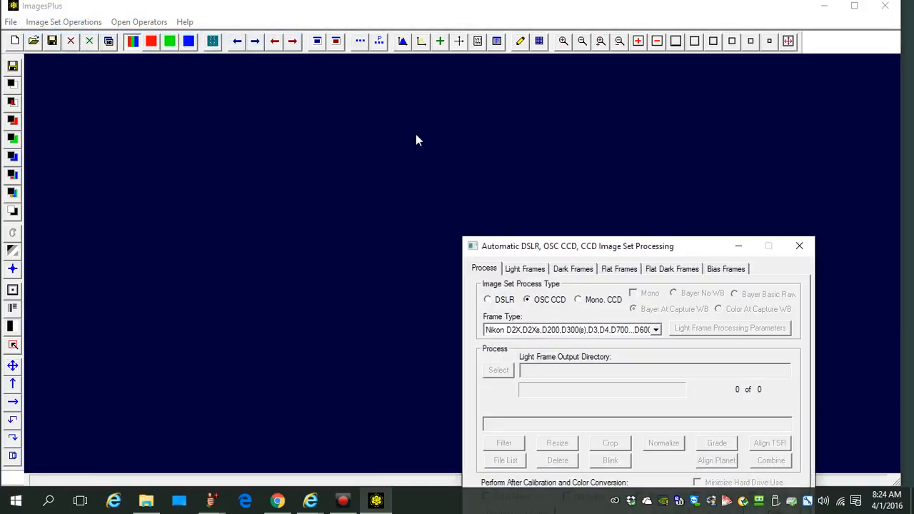
left_click_drag(559, 243, 541, 114)
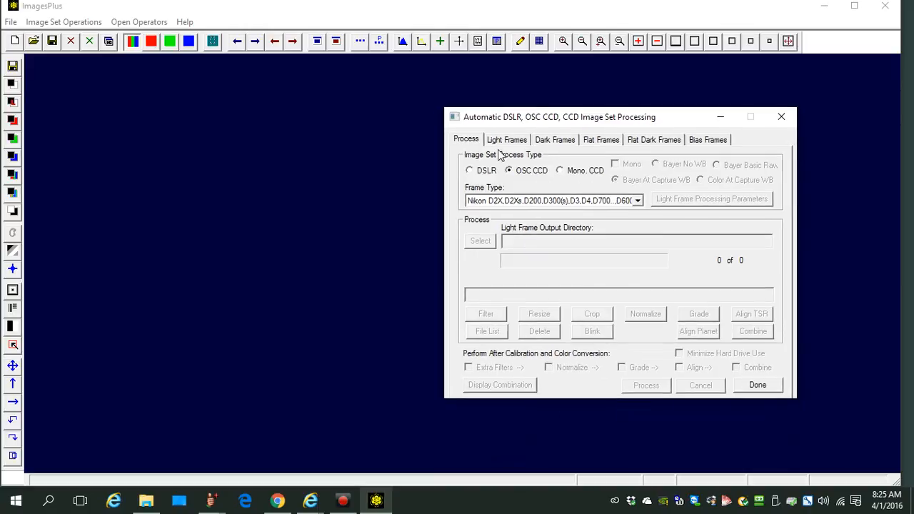
Step: Set the image set process type to DSLR with the Nikon D2X, D2Xs, D200, D300(s), D3, D4, D700 frame type
left_click(470, 172)
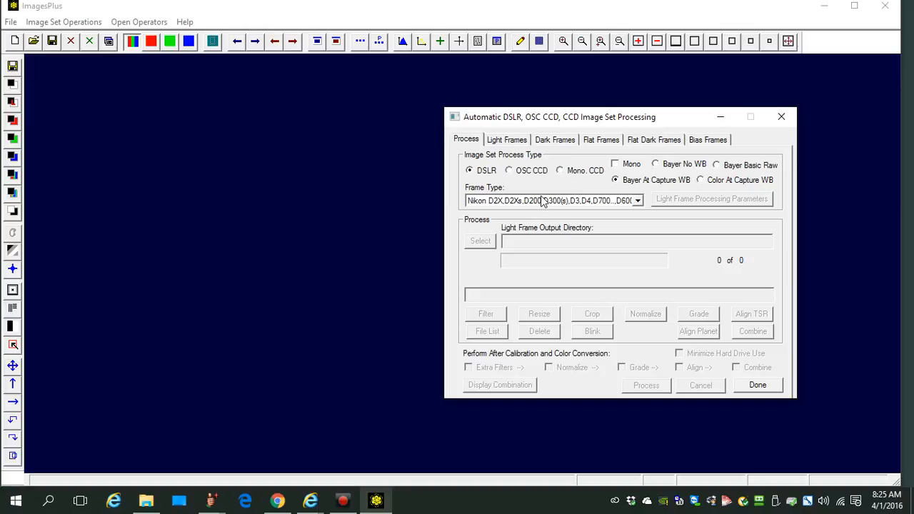
left_click(639, 200)
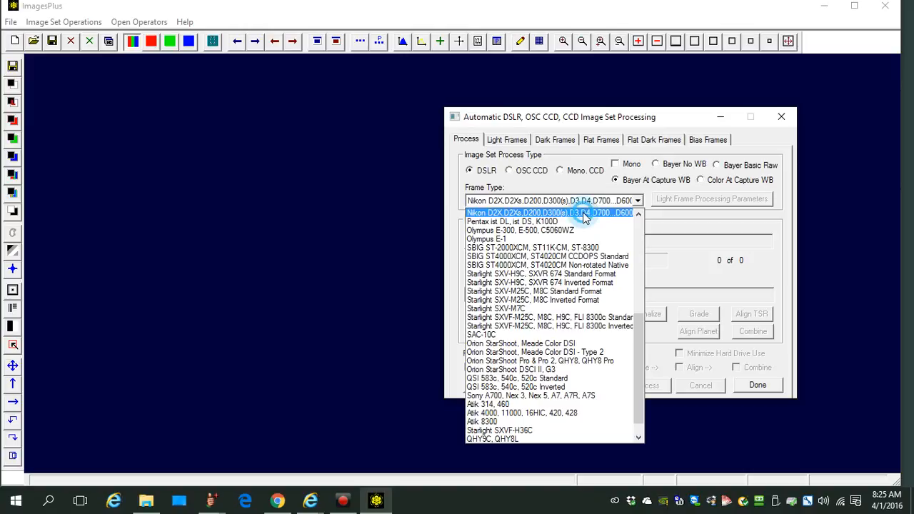
left_click(583, 212)
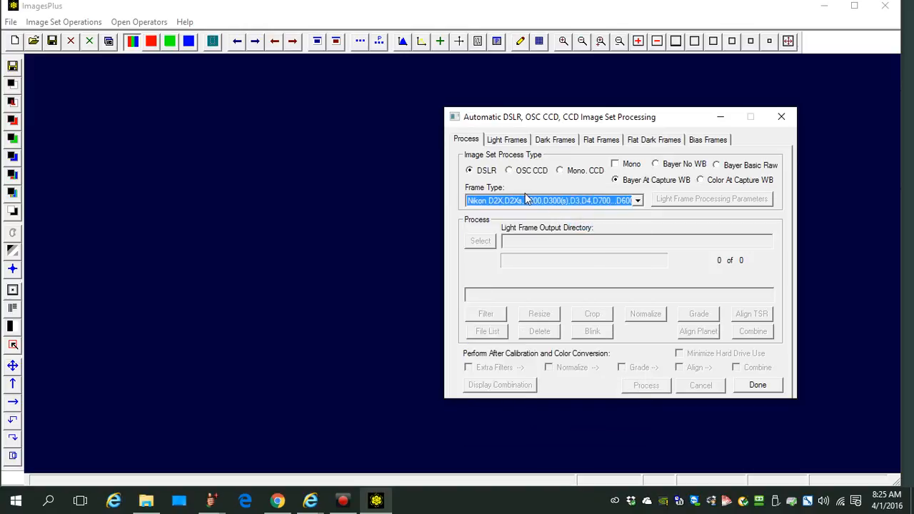
Step: Load the four 20160330_Nikon-test_Light_480SecISO800 .nef files, 0001 to 0004, from TempArea2 - Processing as light frames
left_click(514, 140)
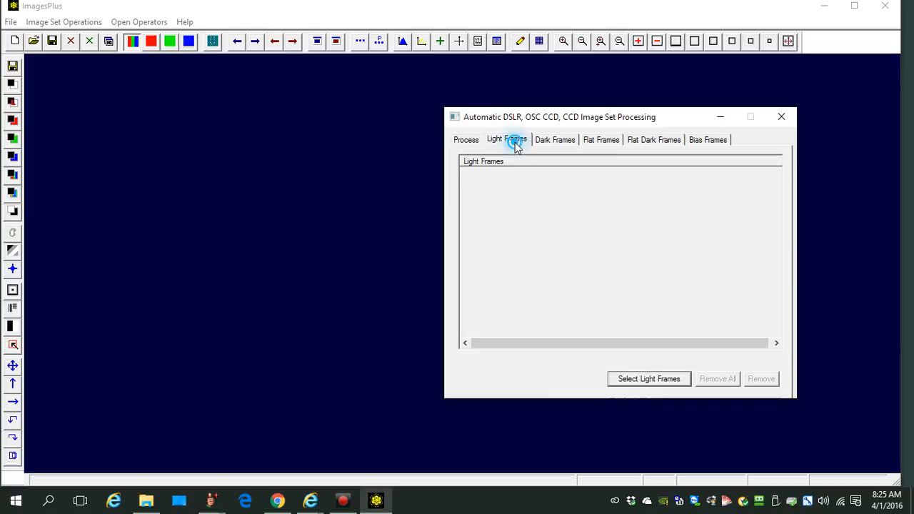
left_click(648, 379)
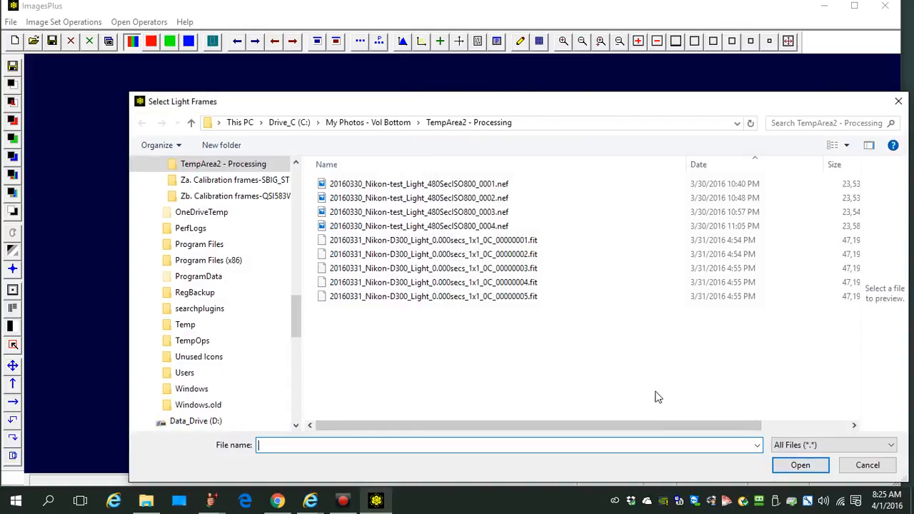
left_click(505, 184)
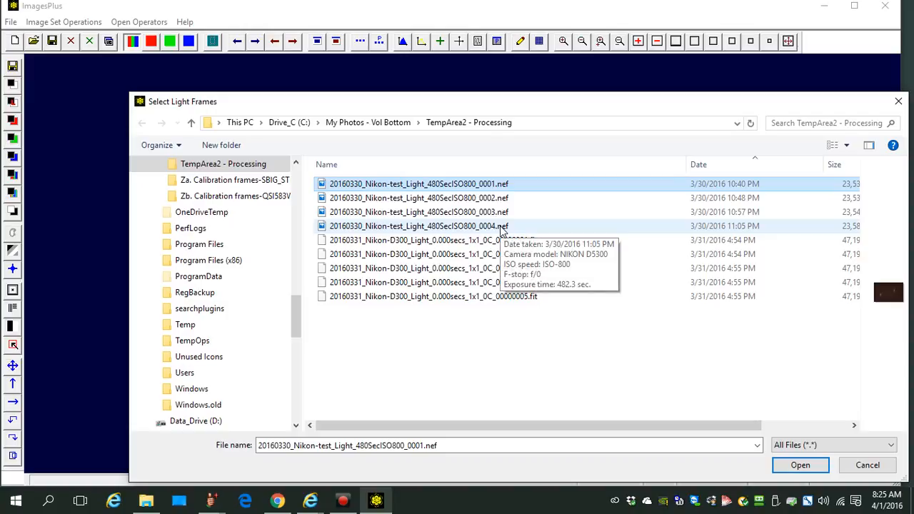
left_click(501, 228, "shift")
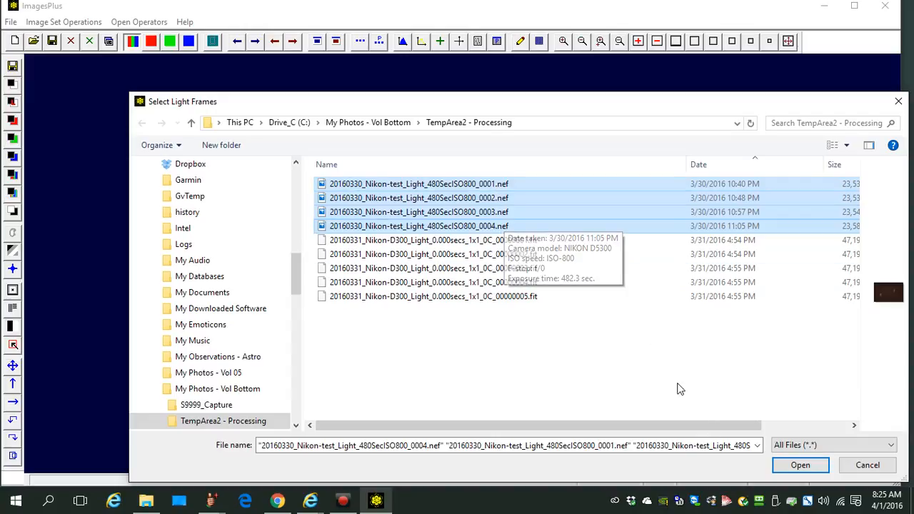
left_click(799, 465)
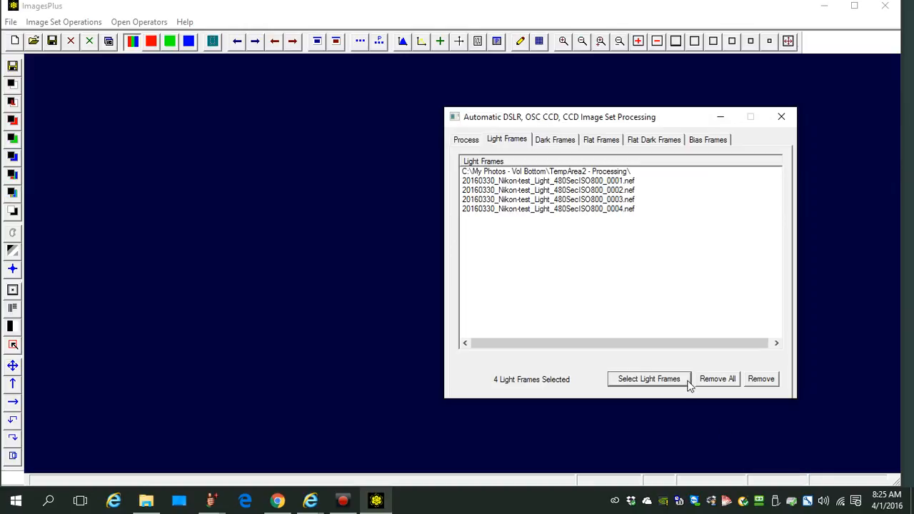
Step: Load the five 20160331_Nikon-D300_Light_0.000secs_1x1_0C .fit files, 00000001 to 00000005, from TempArea2 - Processing as bias frames
left_click(714, 139)
left_click(596, 384)
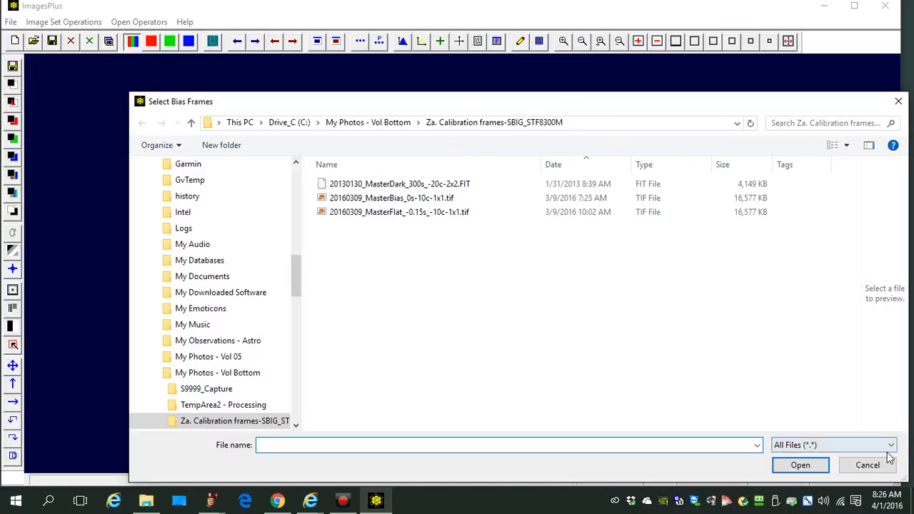
scroll(297, 297, "down", 2)
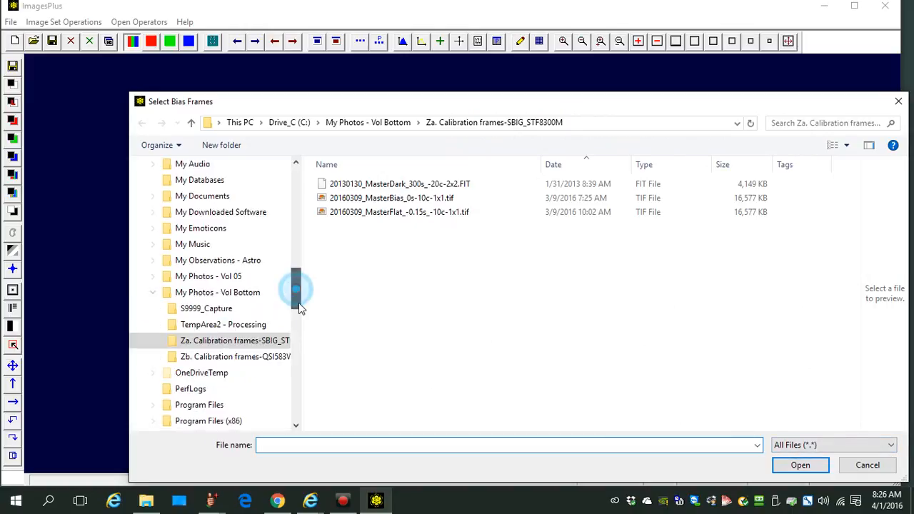
left_click(251, 309)
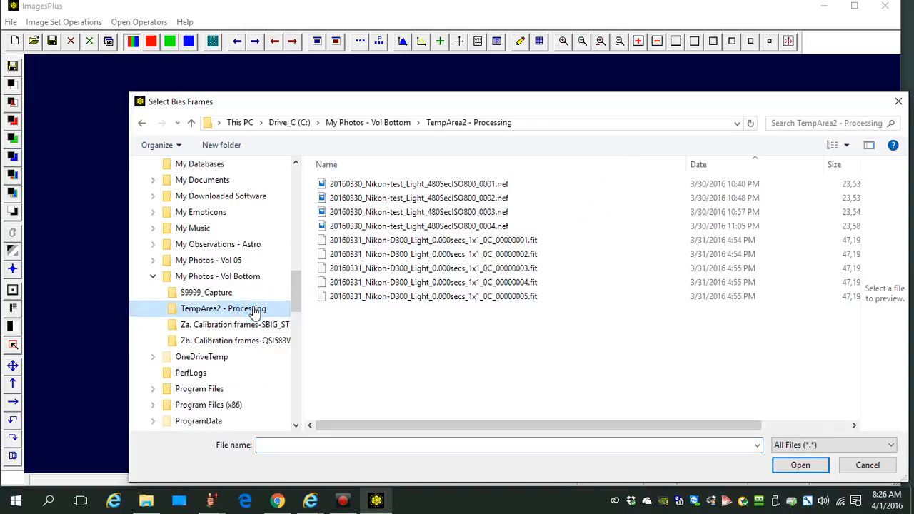
left_click(514, 242)
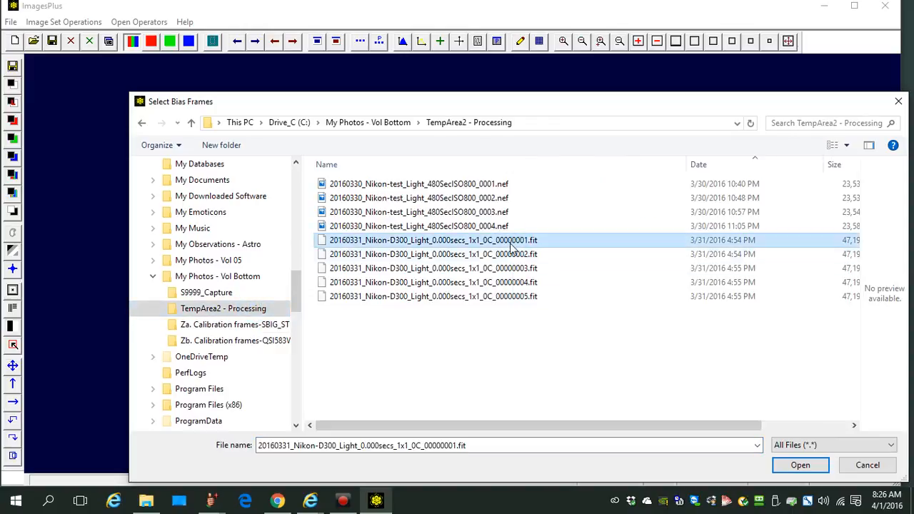
left_click(521, 298, "shift")
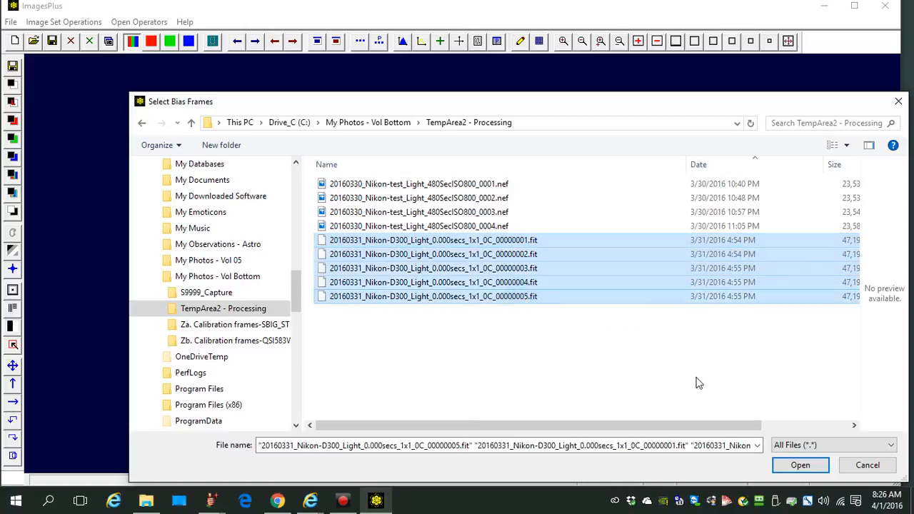
left_click(805, 465)
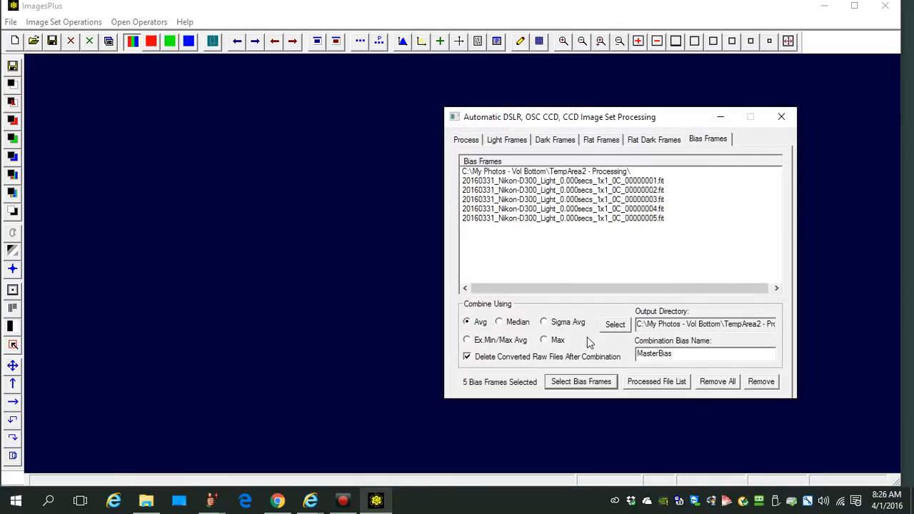
Step: Set the combined file name to 20160330_M66_M65_CombExcAvg in the light frame processing parameters and save them
left_click(474, 142)
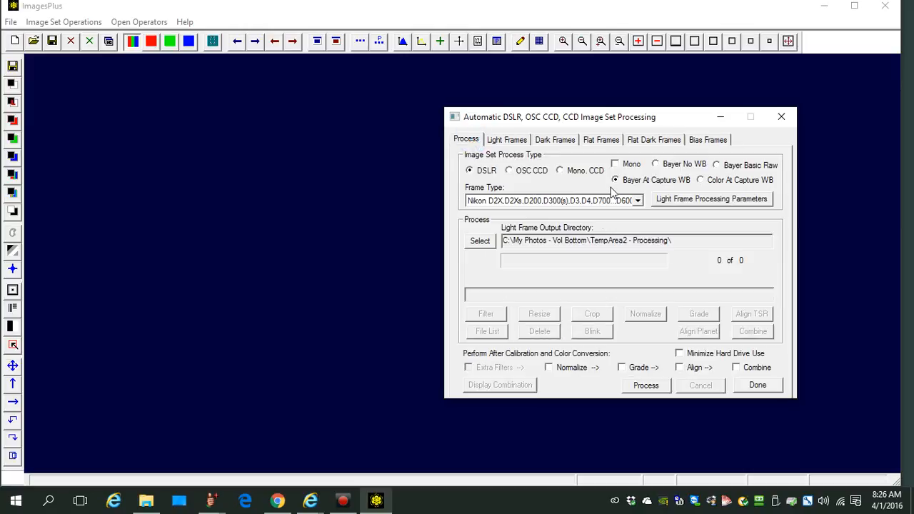
key("alt+p")
left_click(670, 201)
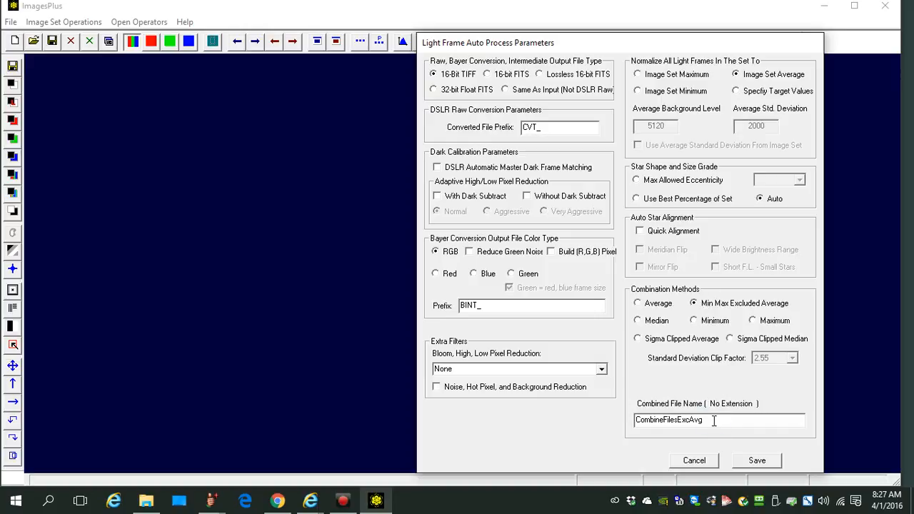
left_click_drag(717, 424, 598, 427)
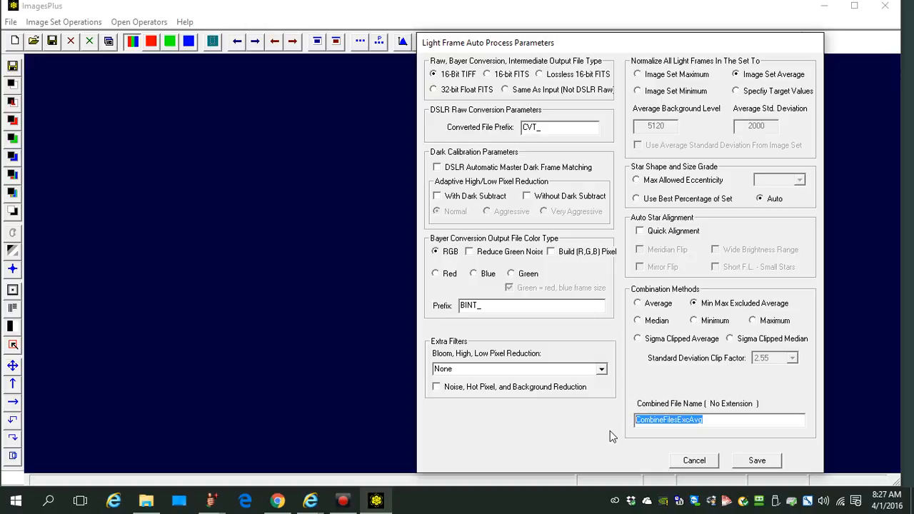
type("2016033")
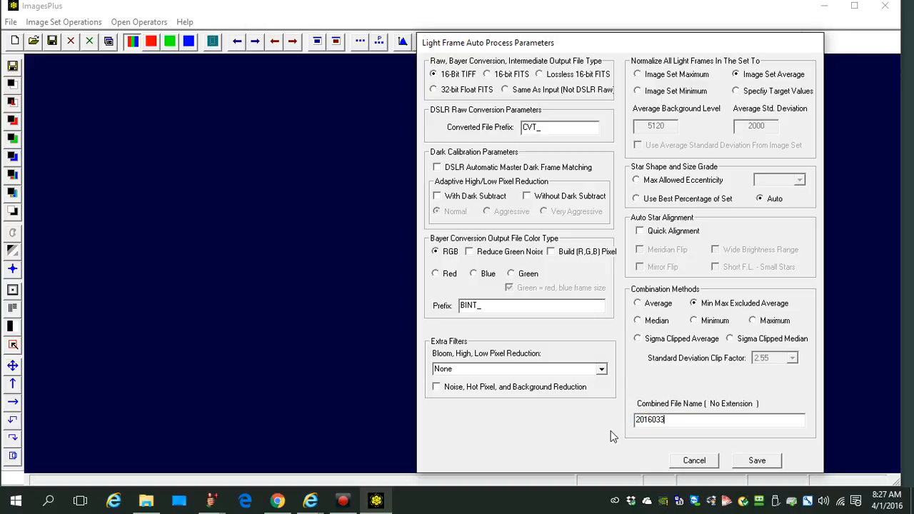
type("0_M66_M65_CombExcAvg")
left_click_drag(760, 421, 634, 428)
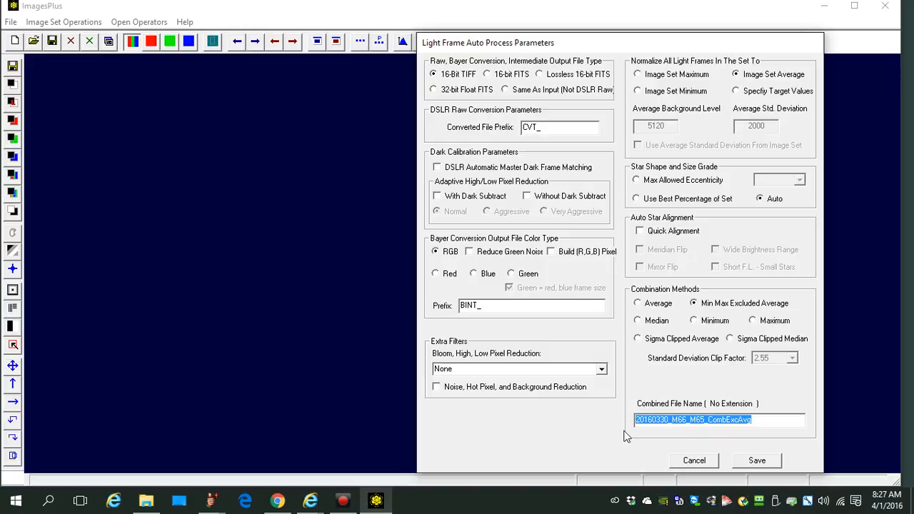
left_click(757, 460)
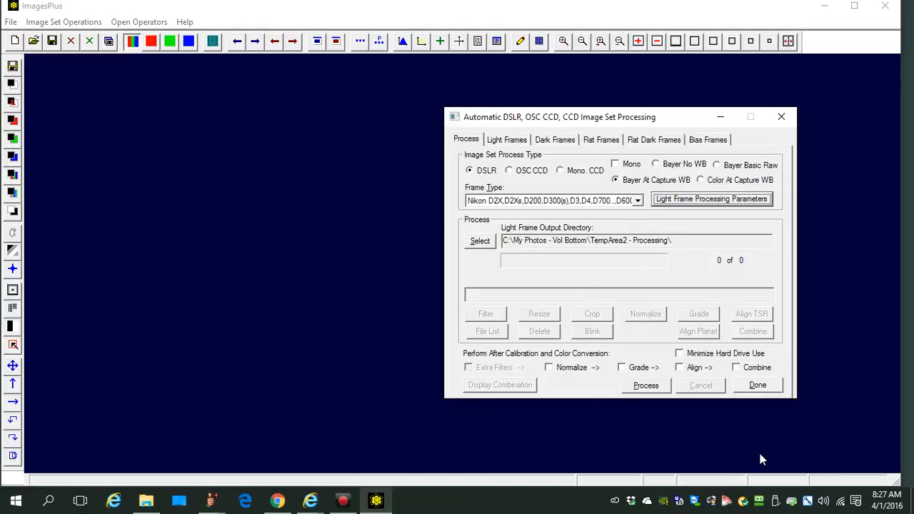
Step: Enable Align and Combine after calibration and color conversion, and run the image set processing through to completion
left_click(686, 373)
left_click(738, 369)
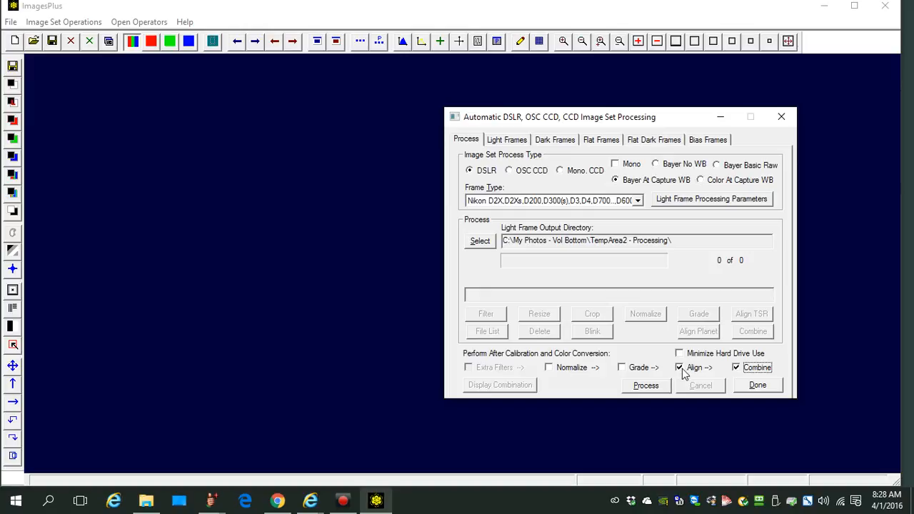
left_click(646, 385)
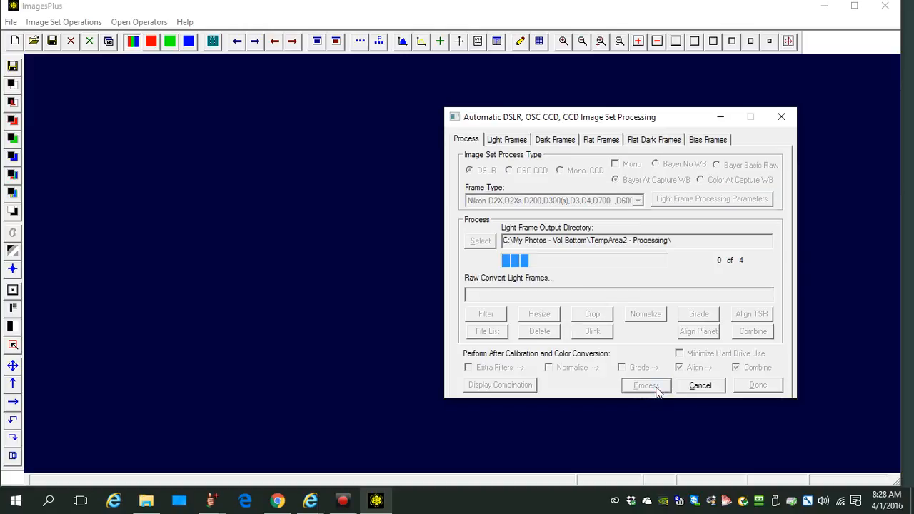
left_click(892, 503)
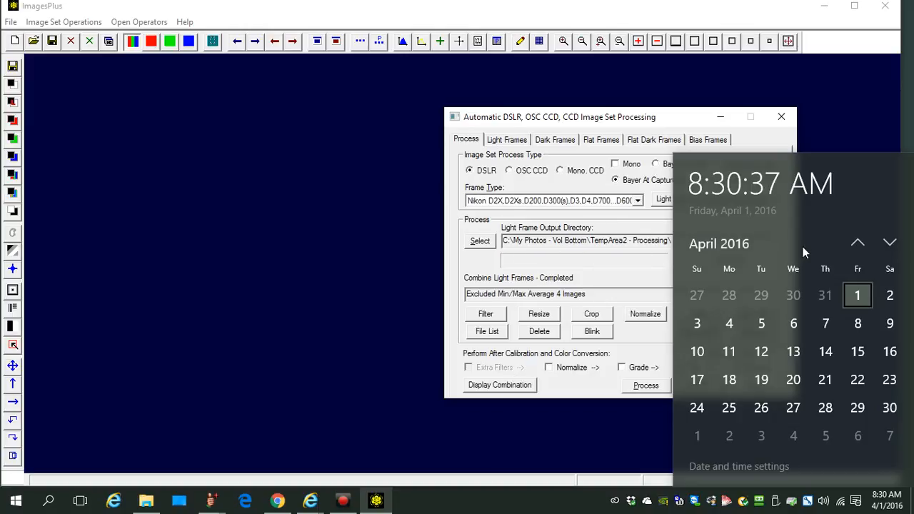
left_click(867, 121)
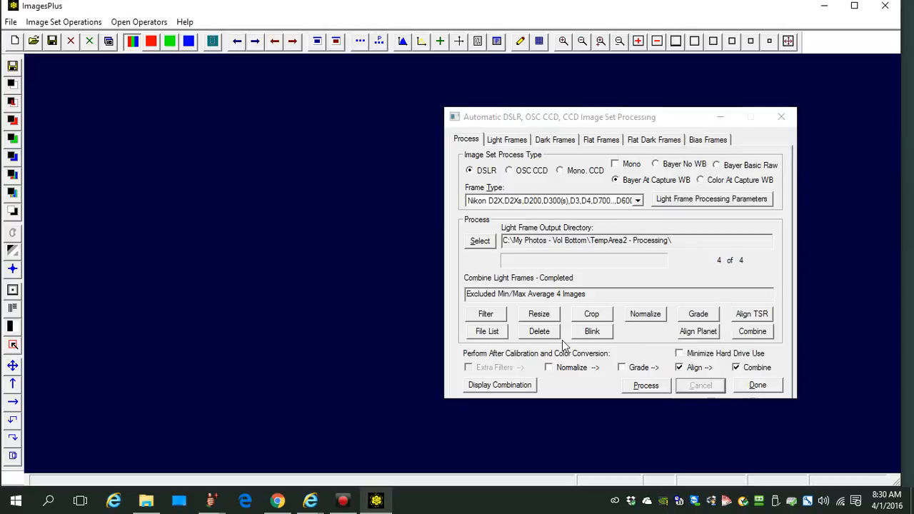
Step: Display the combined M66_M65 image and close the image set processing dialog
left_click(525, 385)
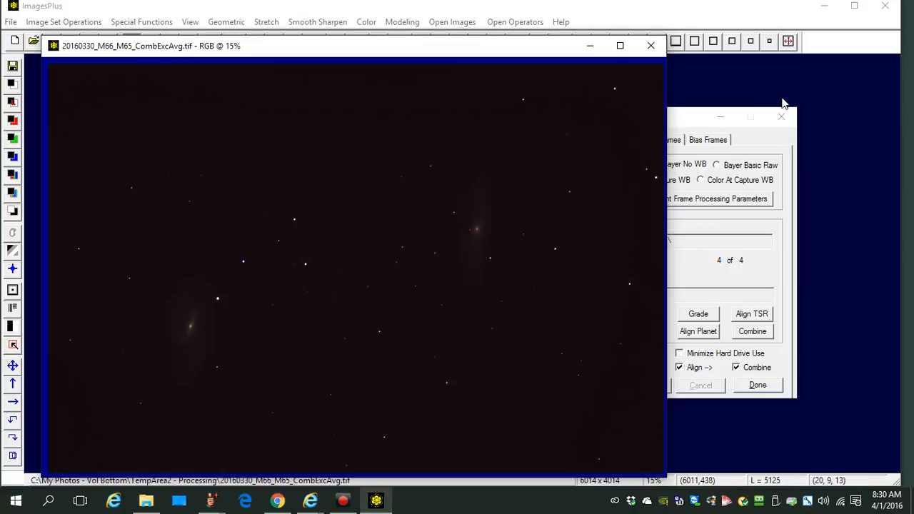
left_click(783, 127)
left_click(782, 121)
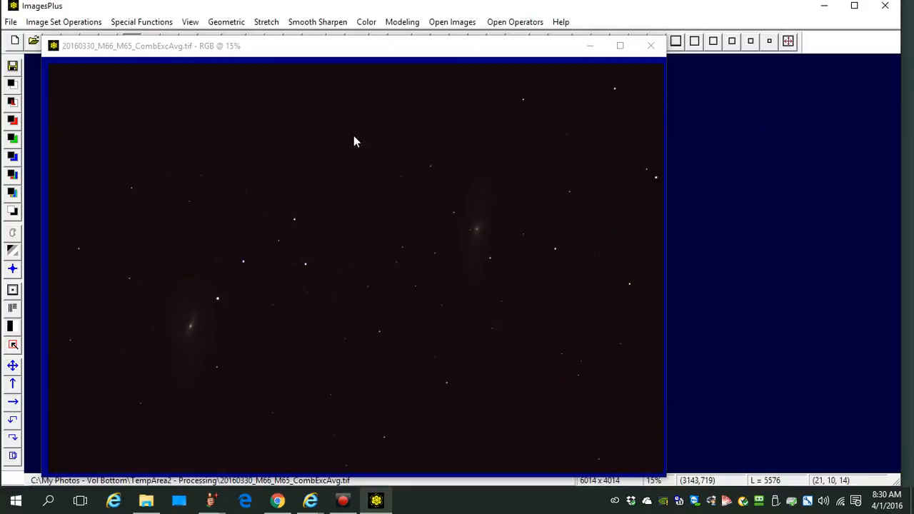
Step: Apply Auto Stretch to the current combined M66_M65 image only and shift its window within the workspace
left_click(272, 21)
mouse_move(289, 41)
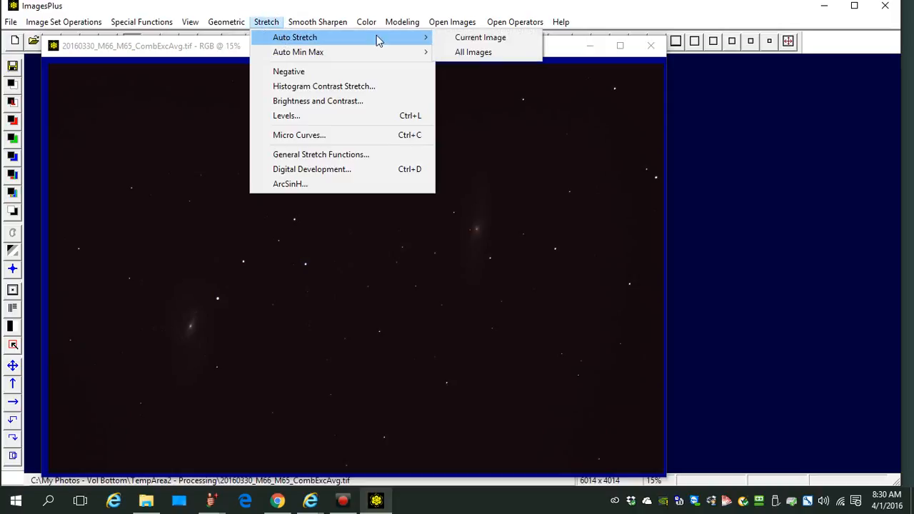
left_click(450, 39)
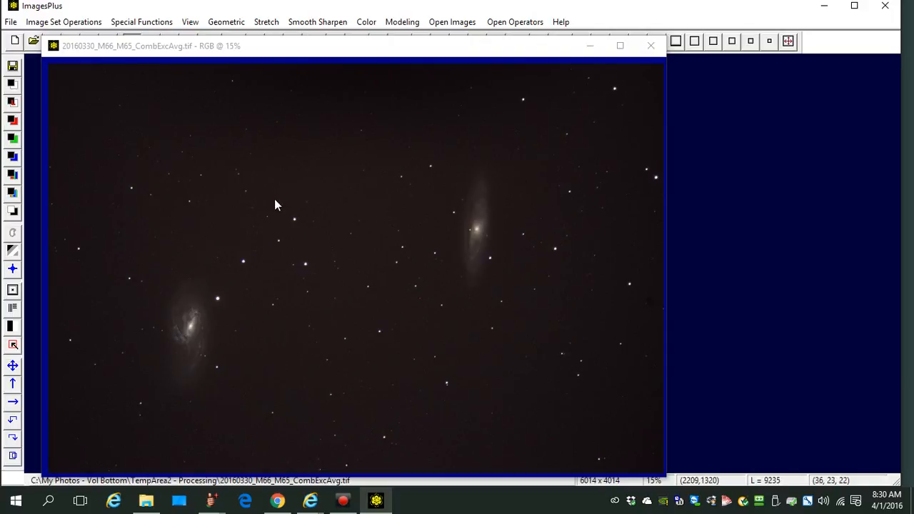
left_click_drag(290, 49, 364, 12)
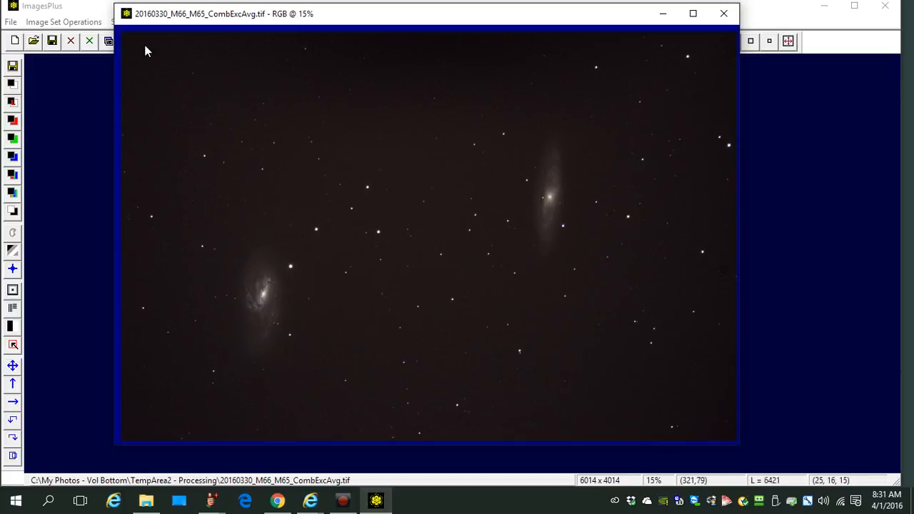
Step: Save a copy with history of the stretched image as 20160330_M66_M65_CombExcAvg-IPstr.tif in TempArea2 - Processing
left_click(9, 22)
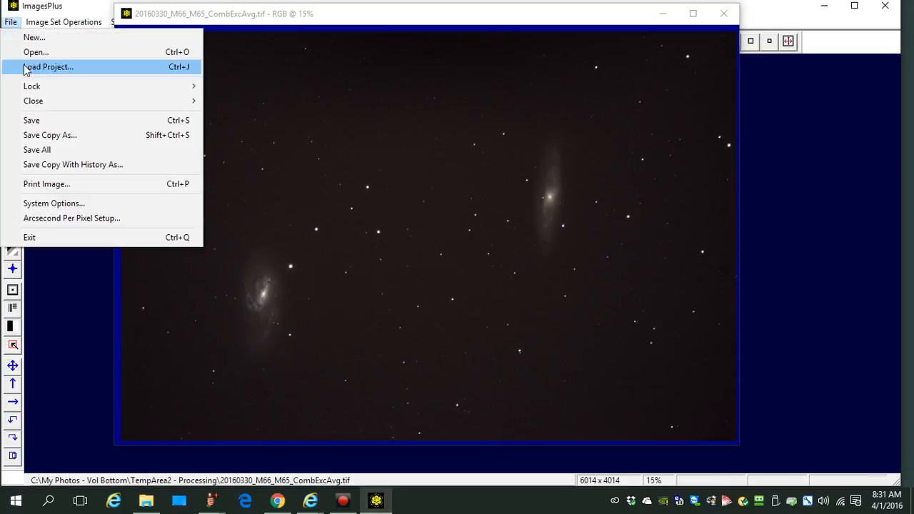
left_click(53, 164)
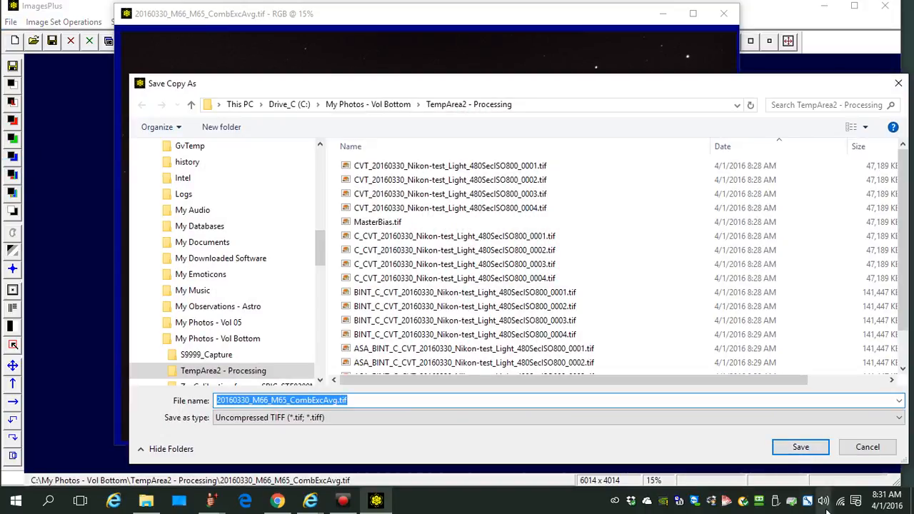
left_click(504, 398)
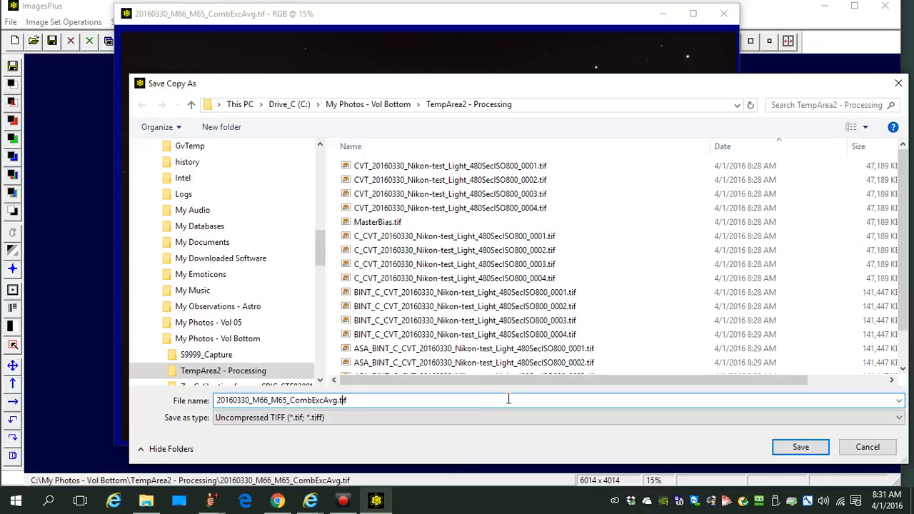
type("-lPstr")
key("Return")
left_click(426, 271)
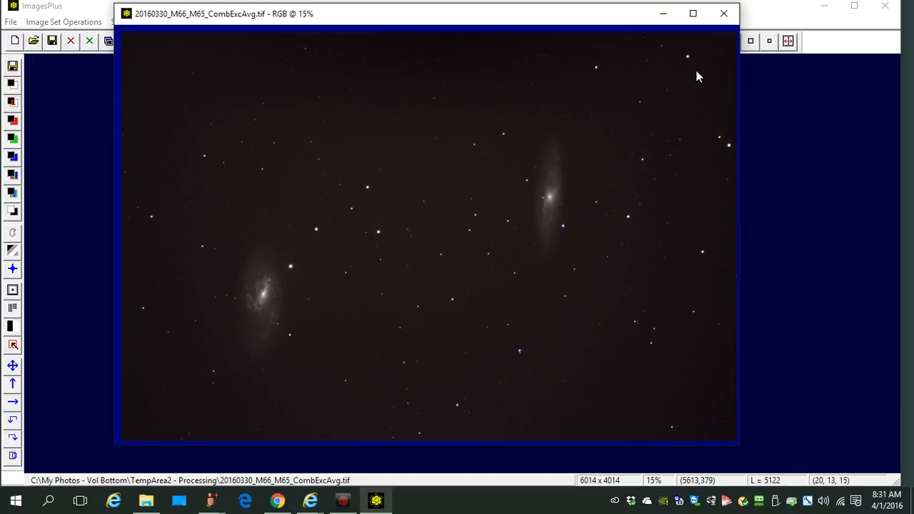
Step: Close the stretched image and exit ImagesPlus, along with the leftover ThumbsPlus image viewer window
left_click(723, 13)
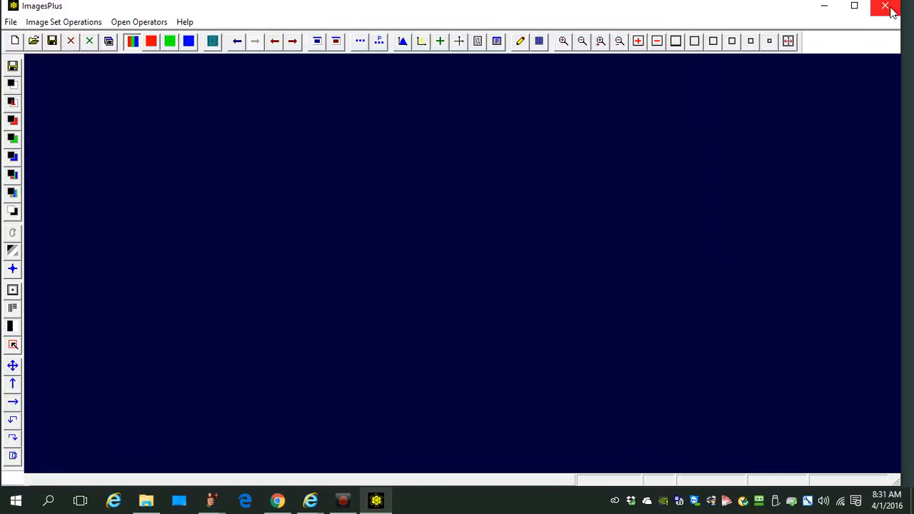
left_click(885, 9)
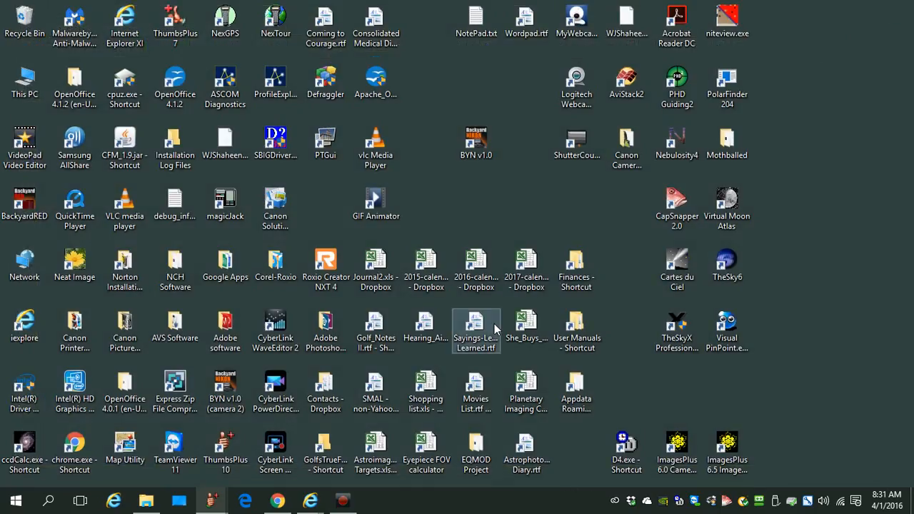
mouse_move(216, 499)
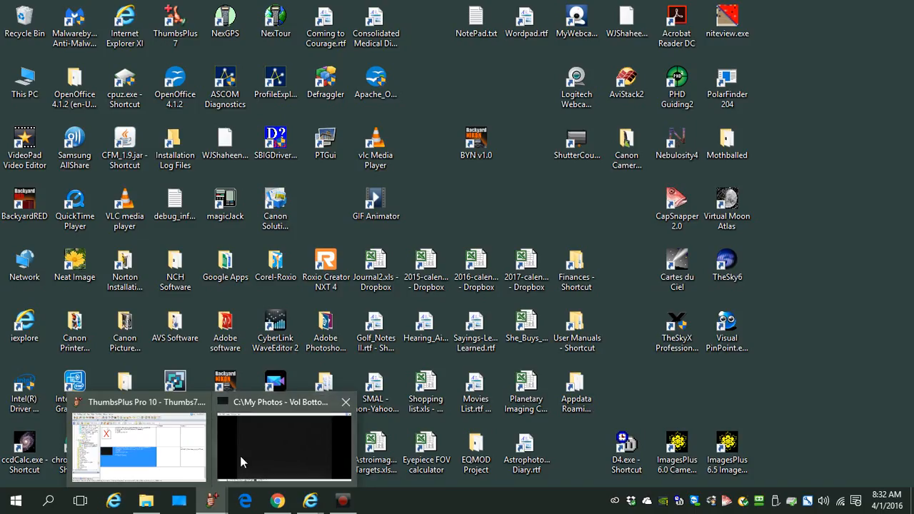
left_click(240, 457)
left_click(887, 13)
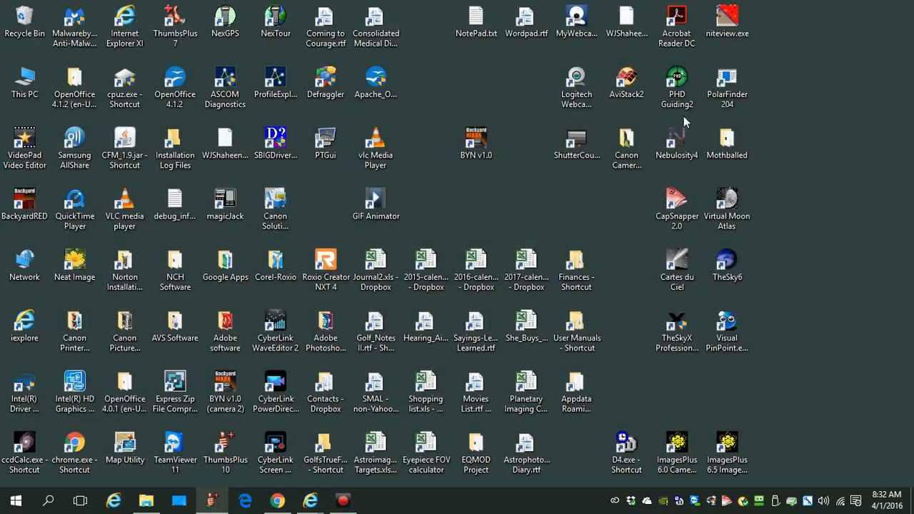
Step: Switch to ThumbsPlus and open 20160330_M66_M65_CombExcAvg-IPstr.tif from TempArea2 - Processing for viewing
left_click(213, 501)
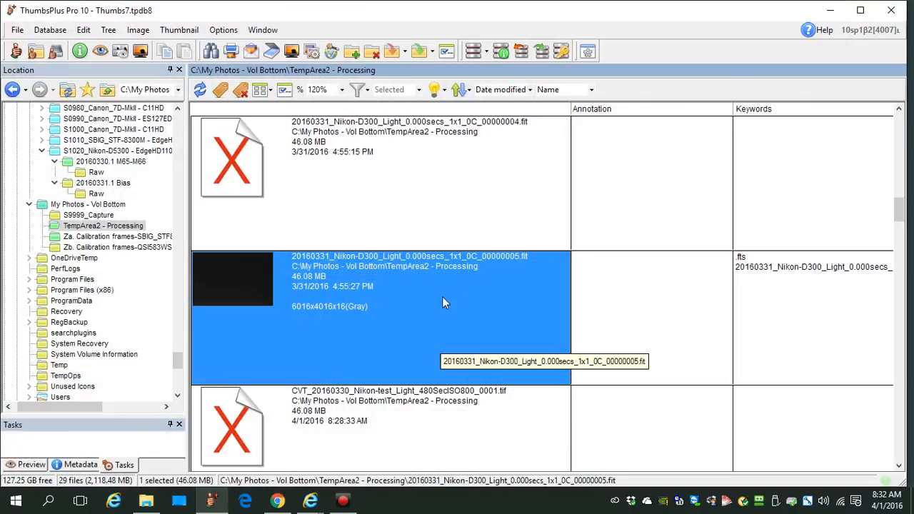
scroll(464, 289, "down", 10)
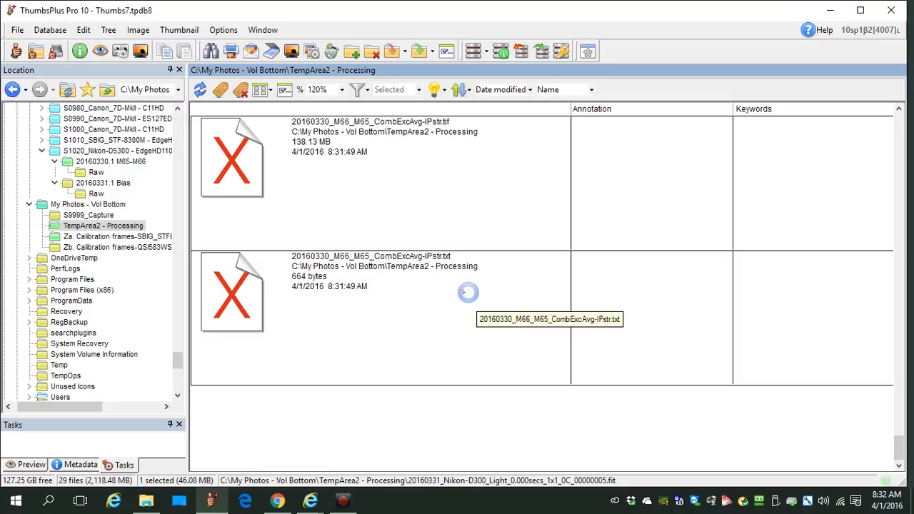
left_click(467, 292)
left_click(463, 189)
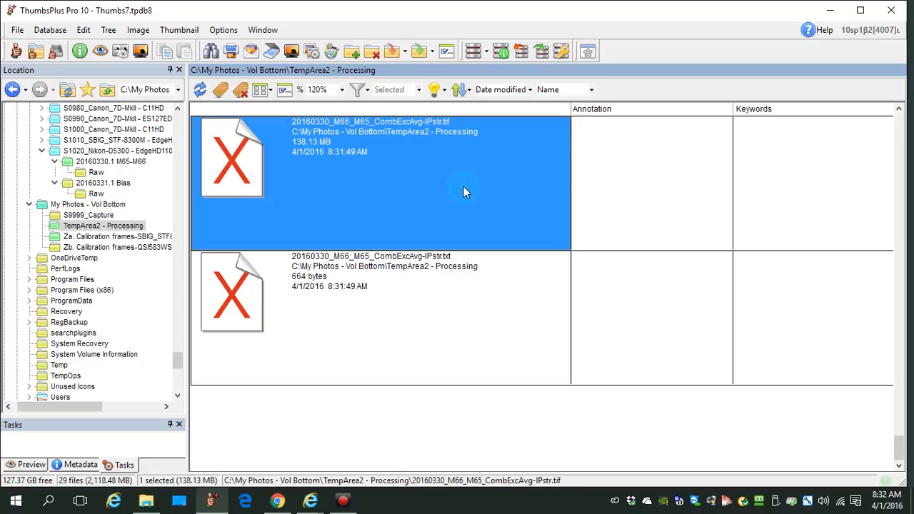
double_click(464, 187)
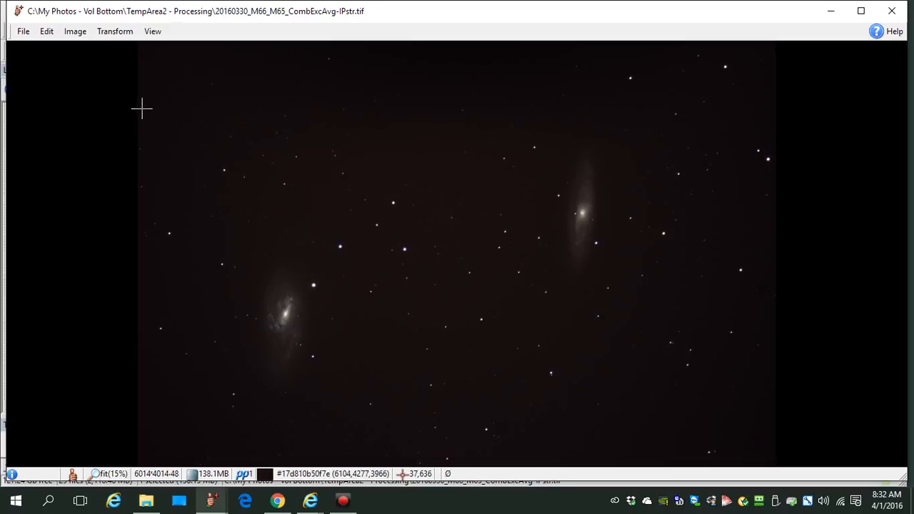
Step: Adjust the image's colors with a gamma adjustment of +23 and a contrast of +9
left_click(75, 31)
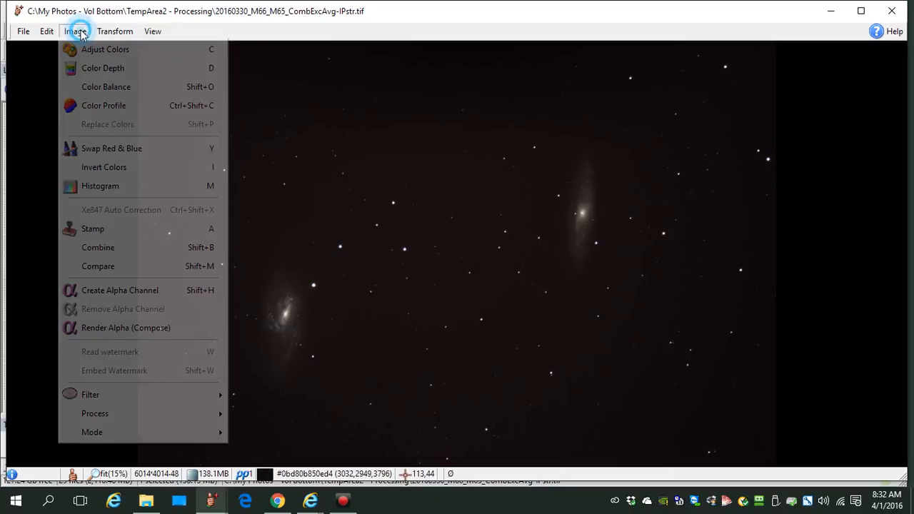
left_click(96, 49)
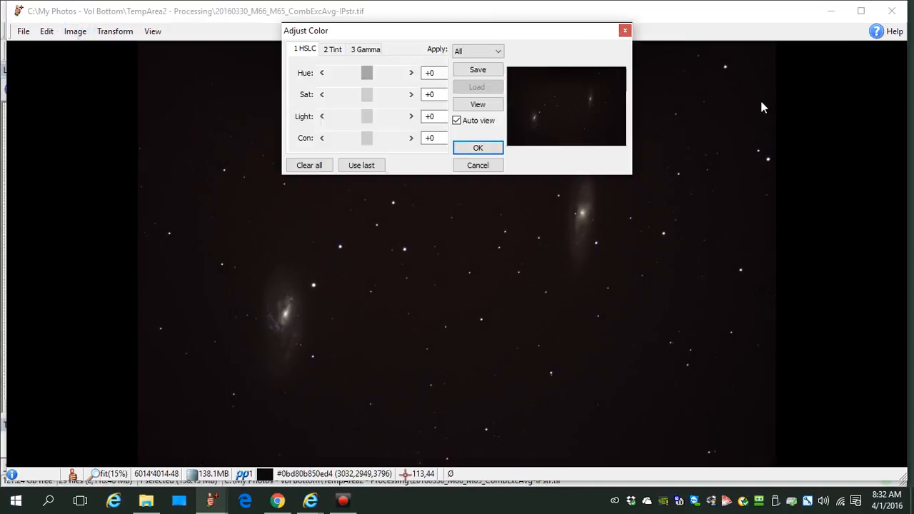
left_click(365, 50)
left_click(405, 90)
left_click_drag(405, 90, 411, 90)
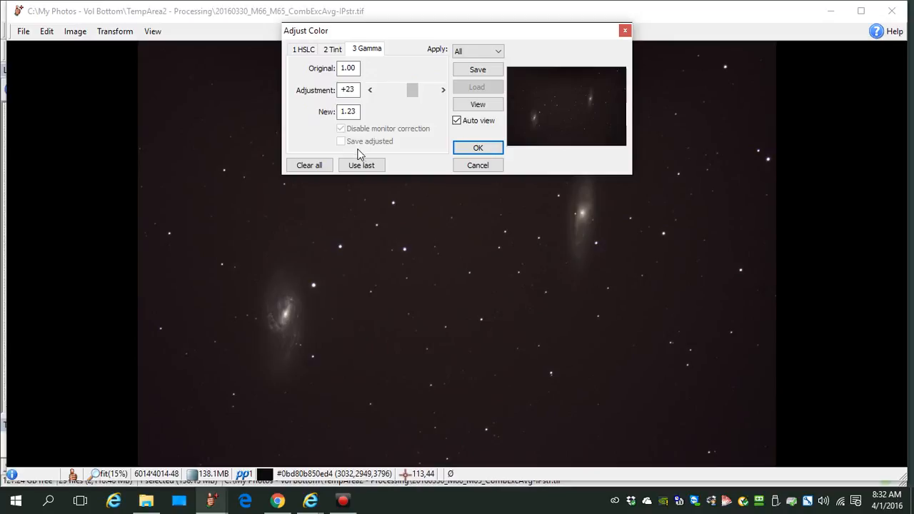
left_click(304, 50)
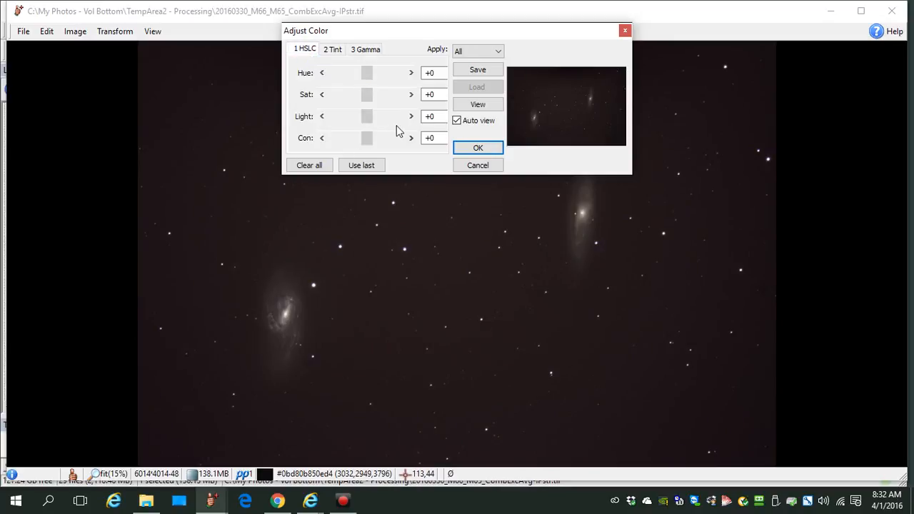
left_click_drag(369, 143, 354, 159)
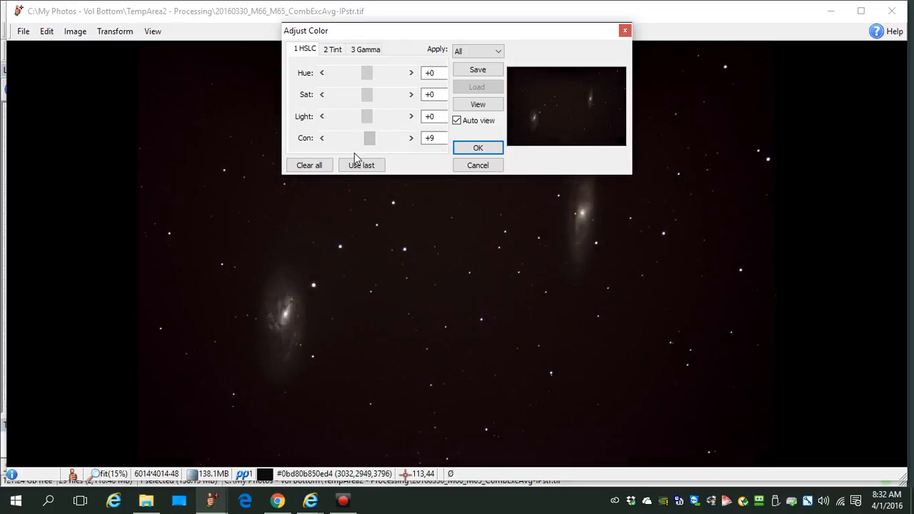
left_click(469, 147)
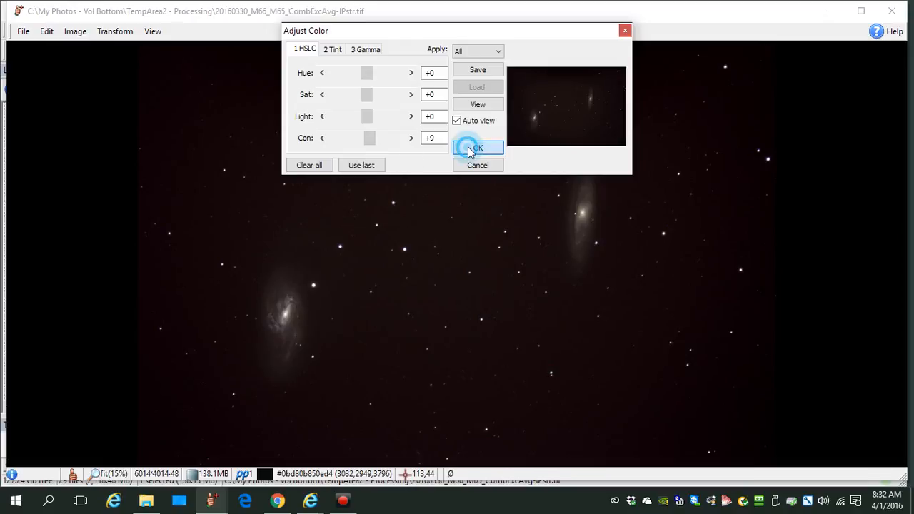
left_click(558, 94)
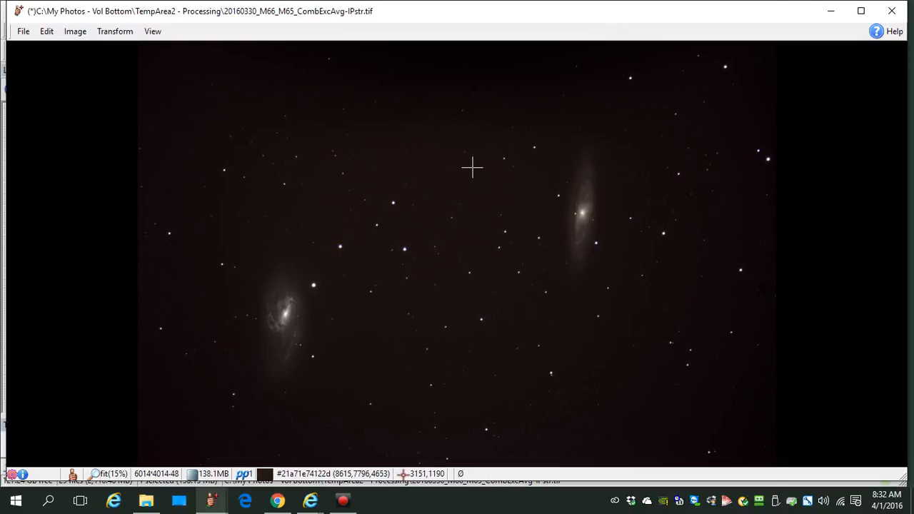
Step: Crop the image to a selection of about 1956 x 1904 pixels around the galaxy in the picture's lower-left area
scroll(453, 180, "up", 2)
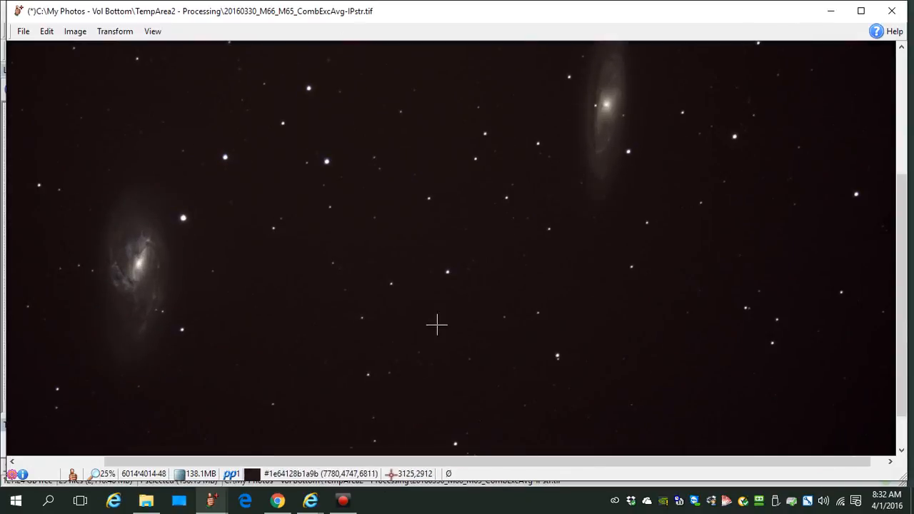
left_click_drag(500, 462, 413, 462)
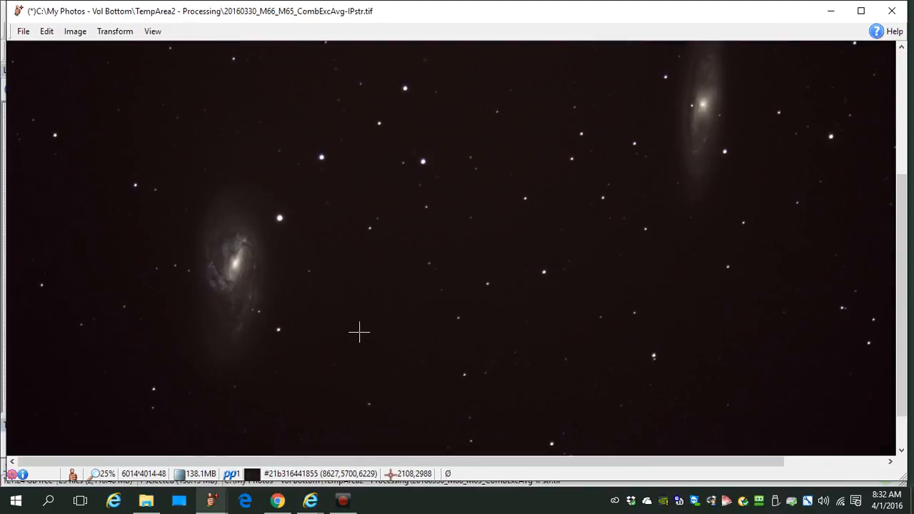
key("ctrl+g")
left_click(550, 96)
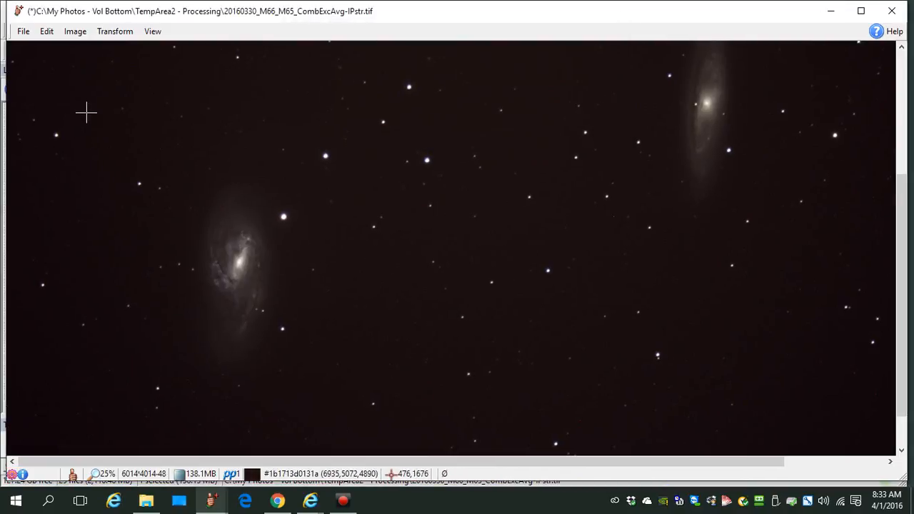
left_click_drag(86, 112, 414, 431)
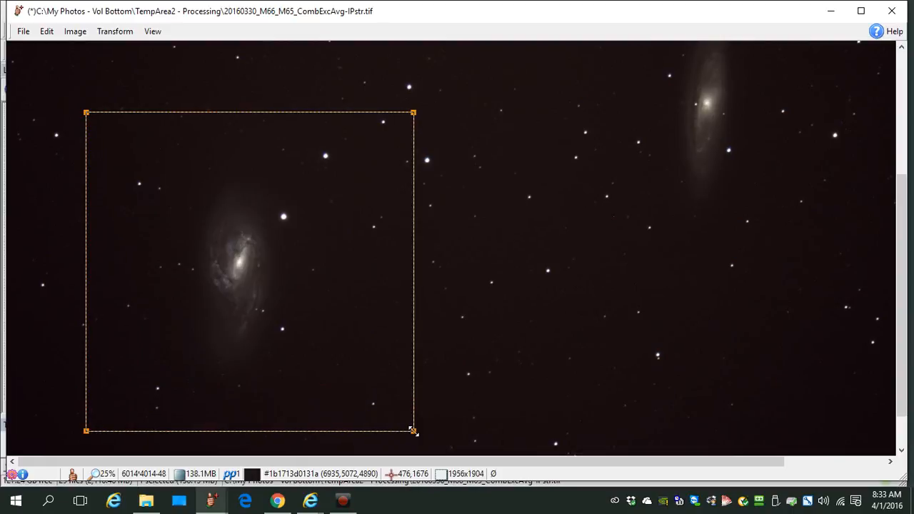
key("c")
left_click(548, 99)
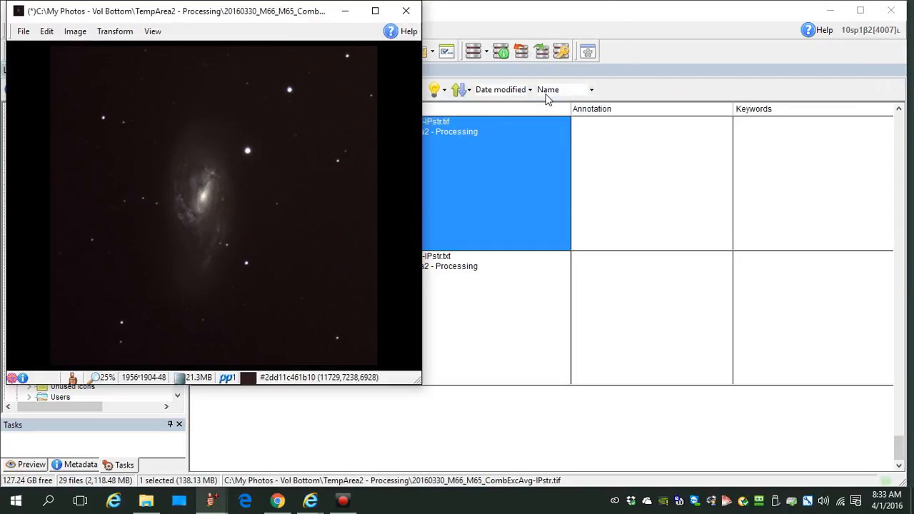
Step: Examine the cropped galaxy at 50% zoom and close the image without saving its changes
key("plus")
key("plus")
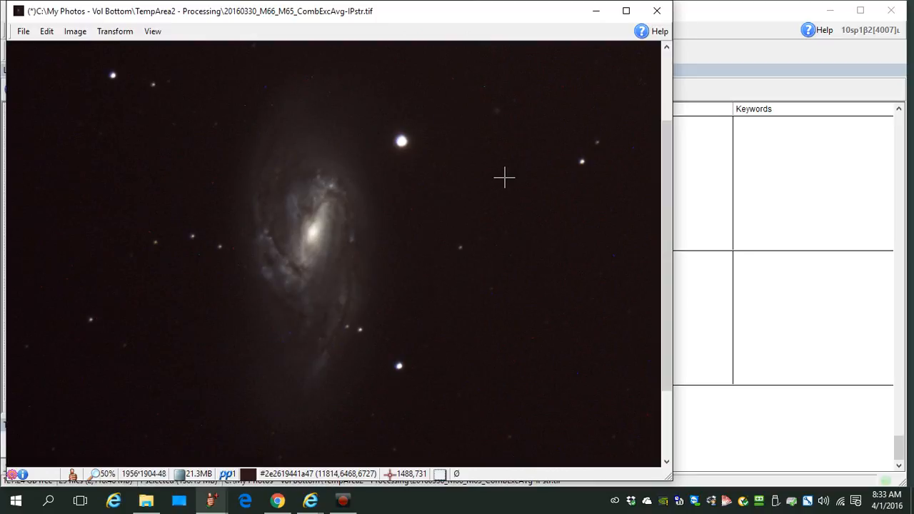
left_click(656, 13)
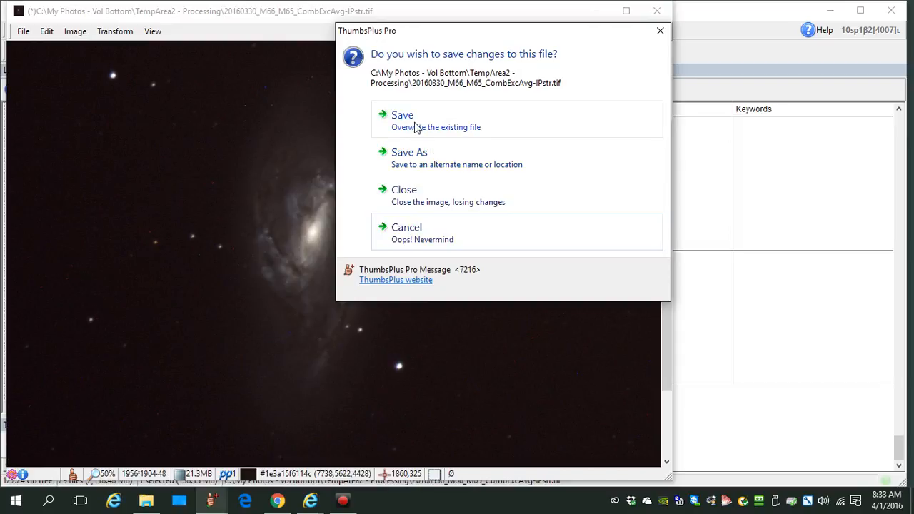
left_click(432, 194)
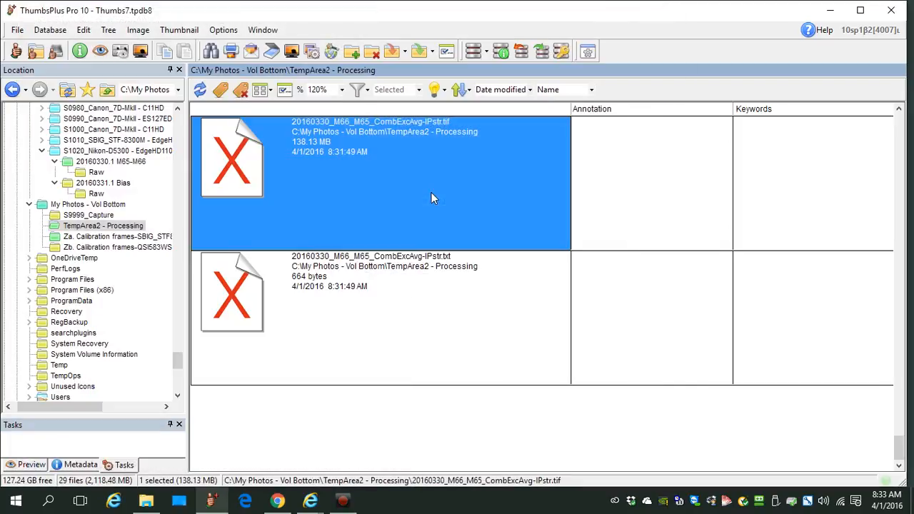